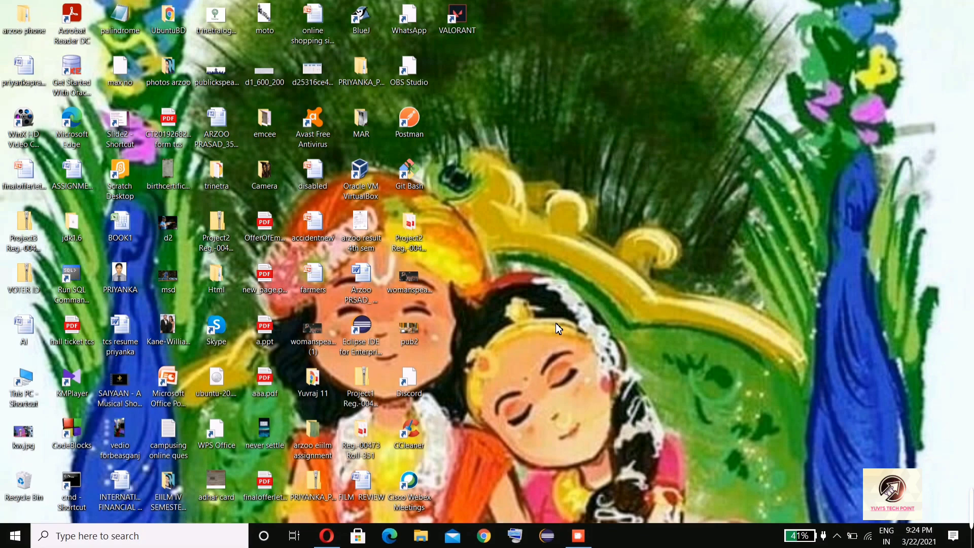
{"action": "left_click", "coordinate": [326, 536]}
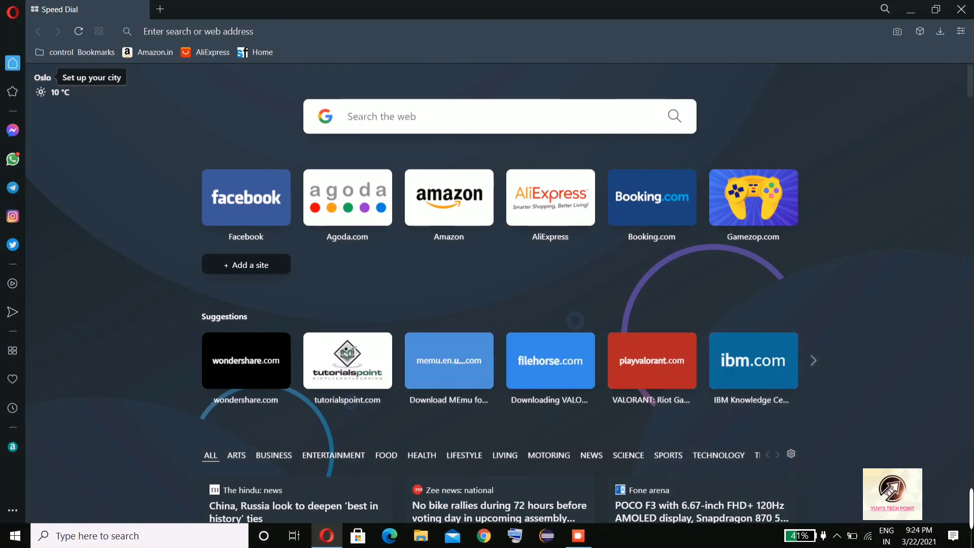
{"action": "type", "text": "me"}
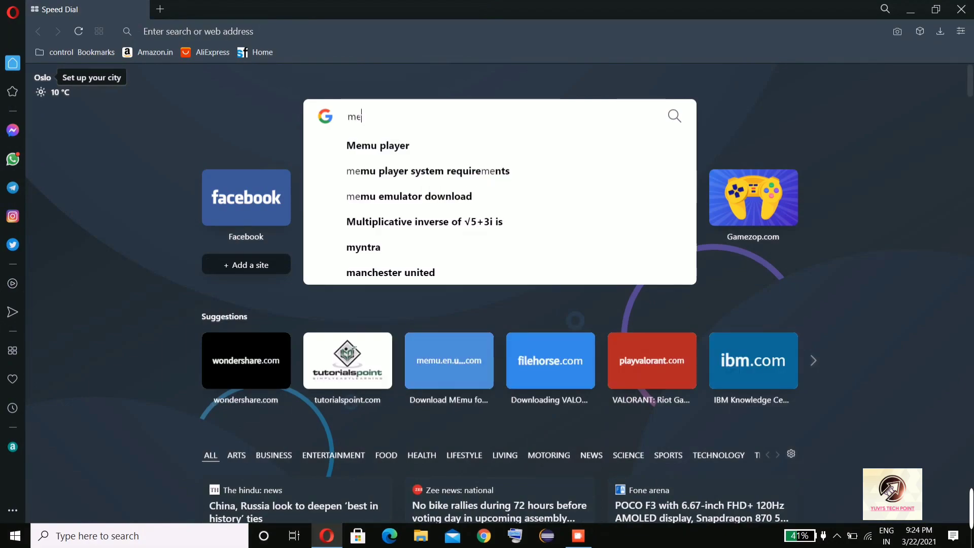
{"action": "type", "text": "mu player"}
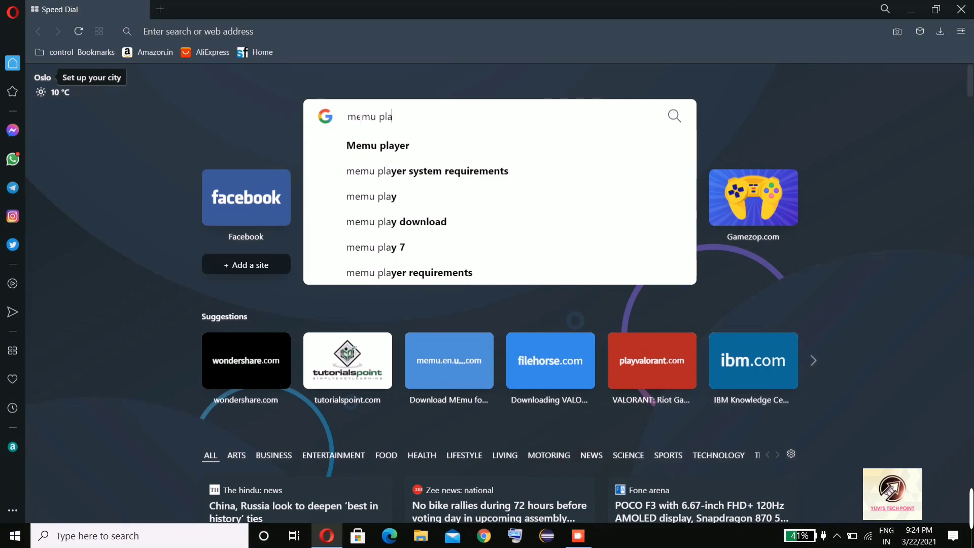
{"action": "left_click", "coordinate": [361, 176]}
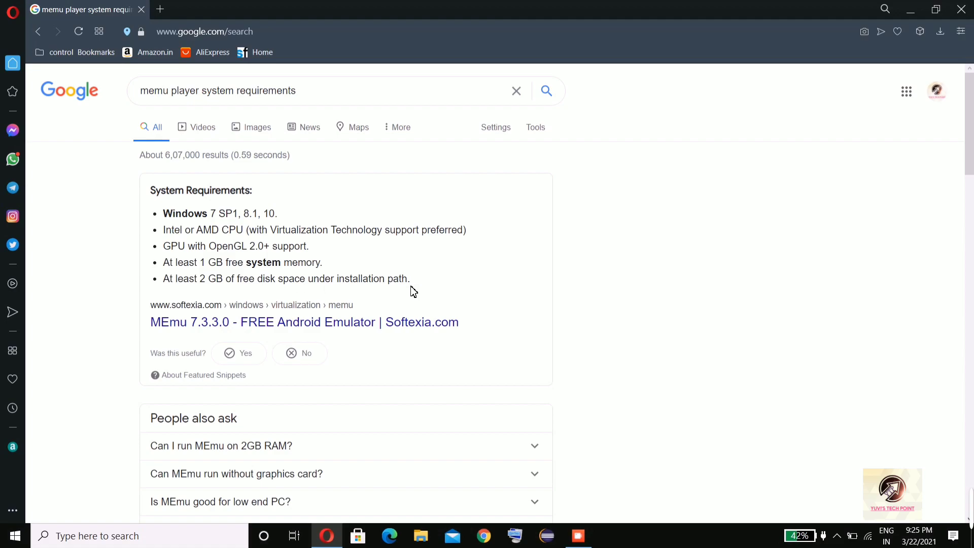
- Google 'memu player' and open the memu.en.uptodown.com result
{"action": "left_click", "coordinate": [142, 10]}
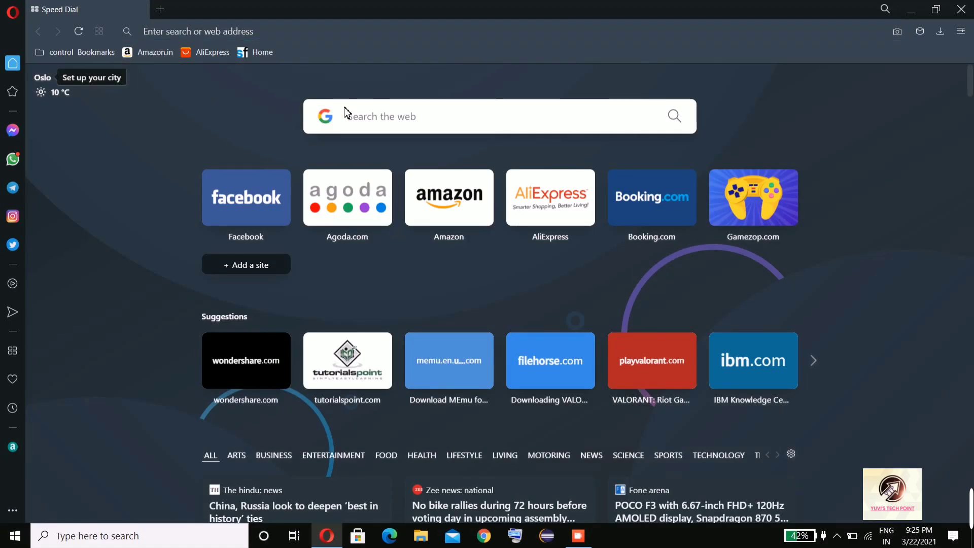
{"action": "type", "text": "me"}
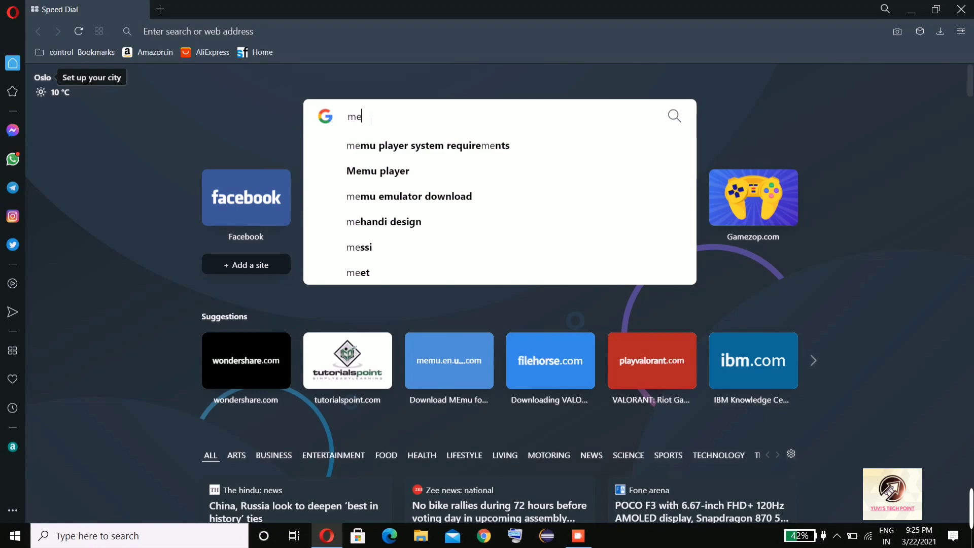
{"action": "type", "text": "mu player"}
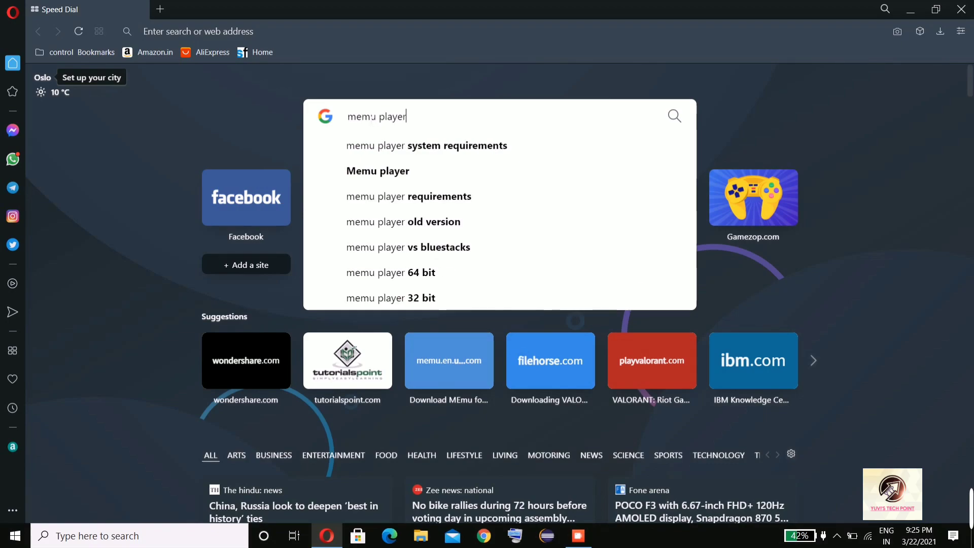
{"action": "key", "text": "Return"}
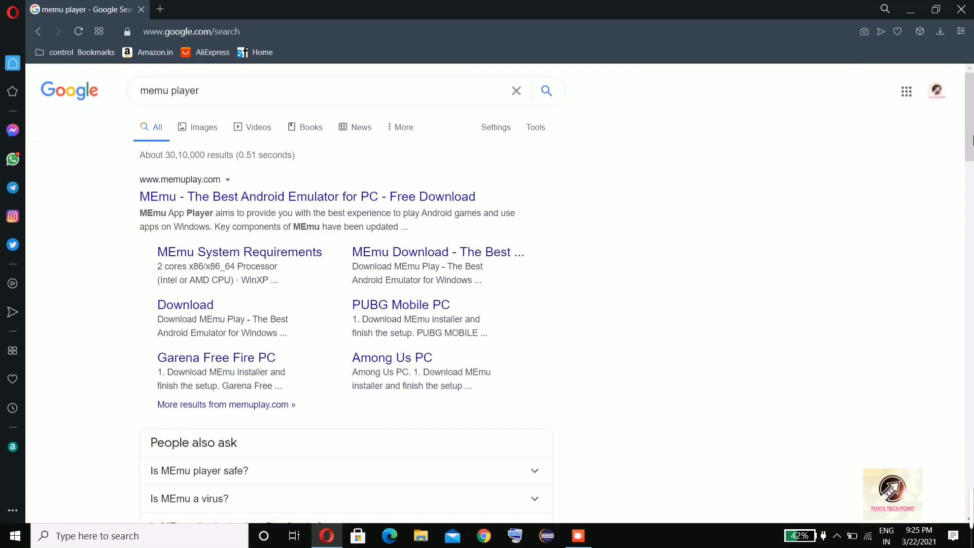
{"action": "left_click_drag", "start_coordinate": [970, 114], "coordinate": [959, 219]}
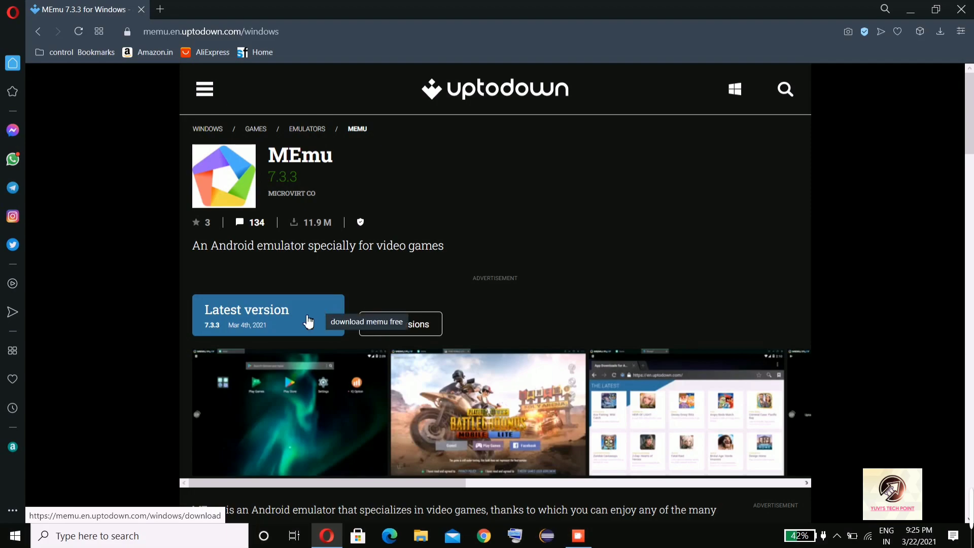
- Save the latest MEmu installer from Uptodown into the Downloads folder
{"action": "left_click", "coordinate": [293, 320]}
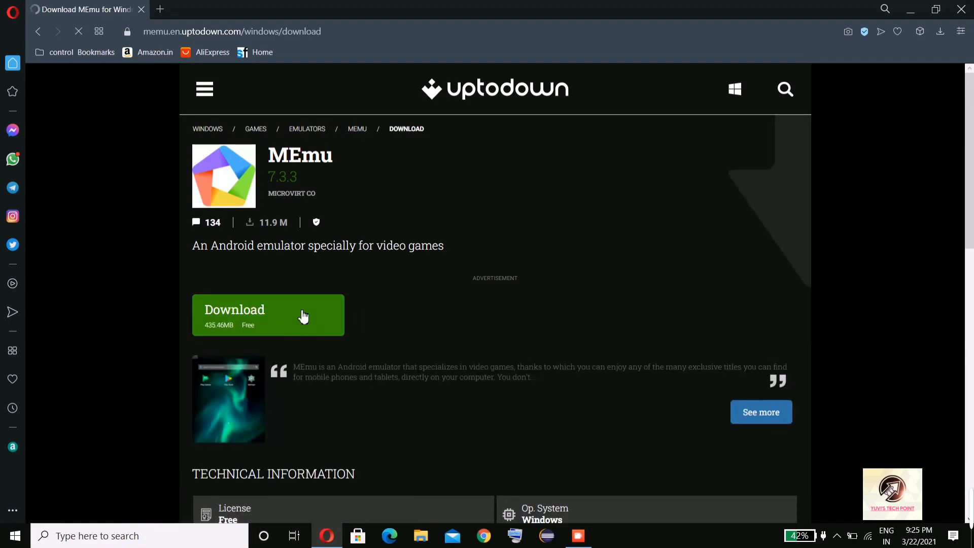
{"action": "left_click", "coordinate": [303, 315]}
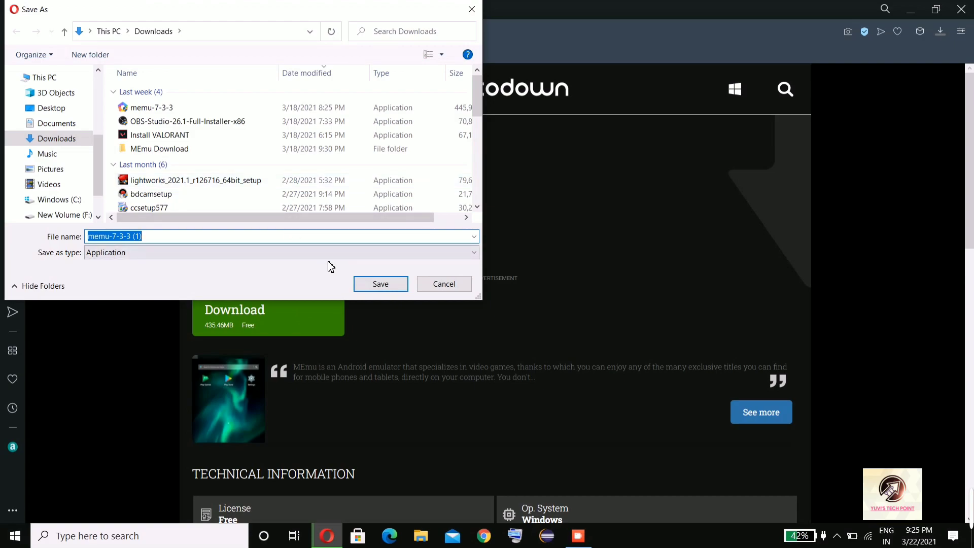
{"action": "left_click", "coordinate": [381, 284]}
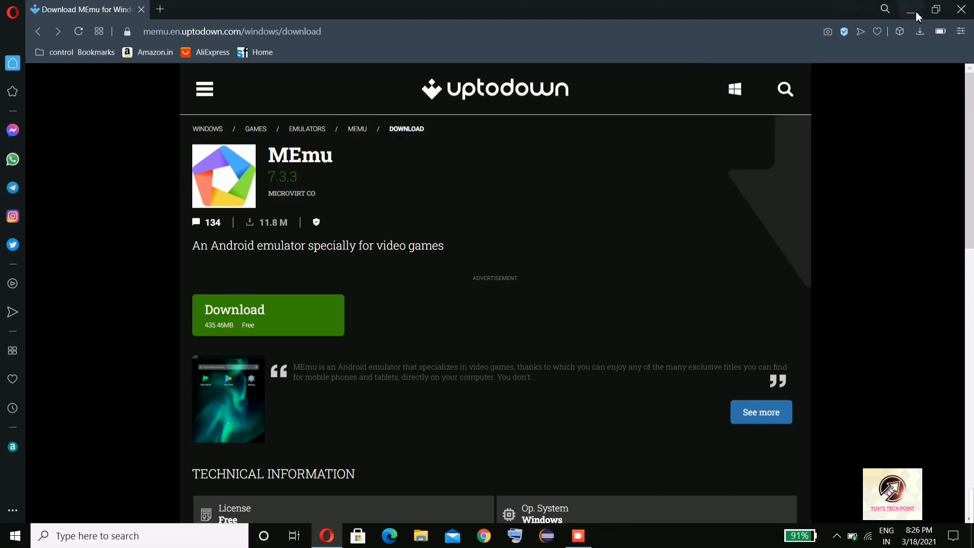
- Move Opera and the recorder aside and run MEmu's Quick install
{"action": "left_click", "coordinate": [916, 13]}
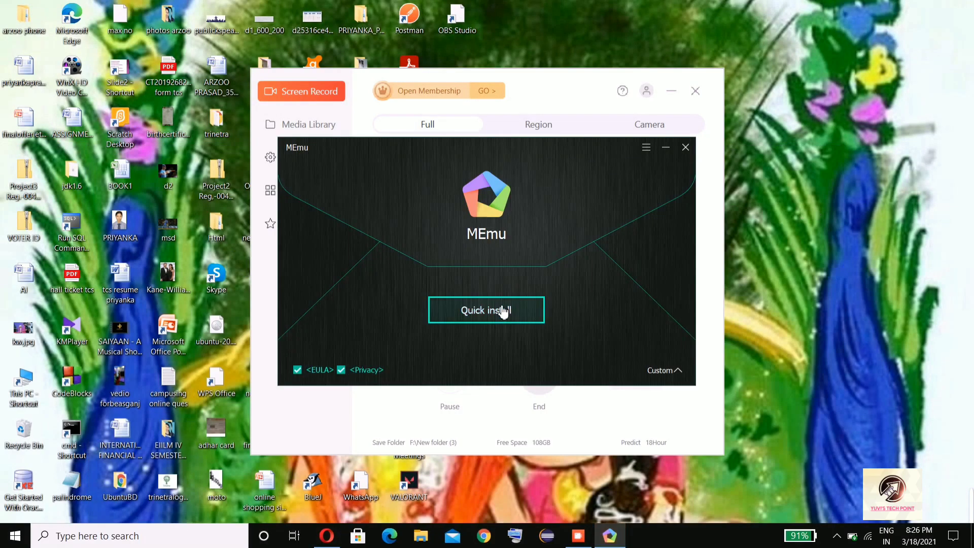
{"action": "left_click", "coordinate": [673, 92]}
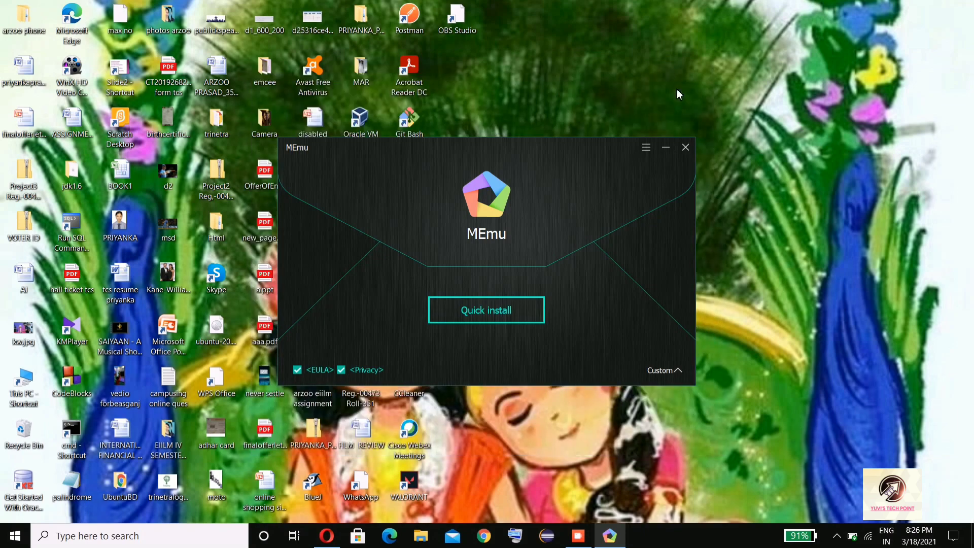
{"action": "left_click", "coordinate": [518, 314]}
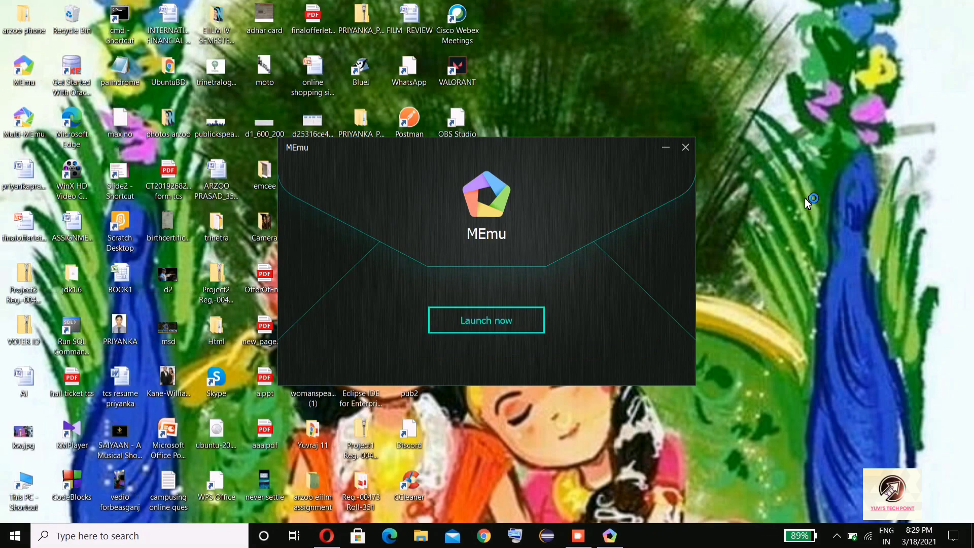
- Launch MEmu Play, close the browser thank-you page, and dismiss the welcome guide
{"action": "left_click", "coordinate": [506, 324]}
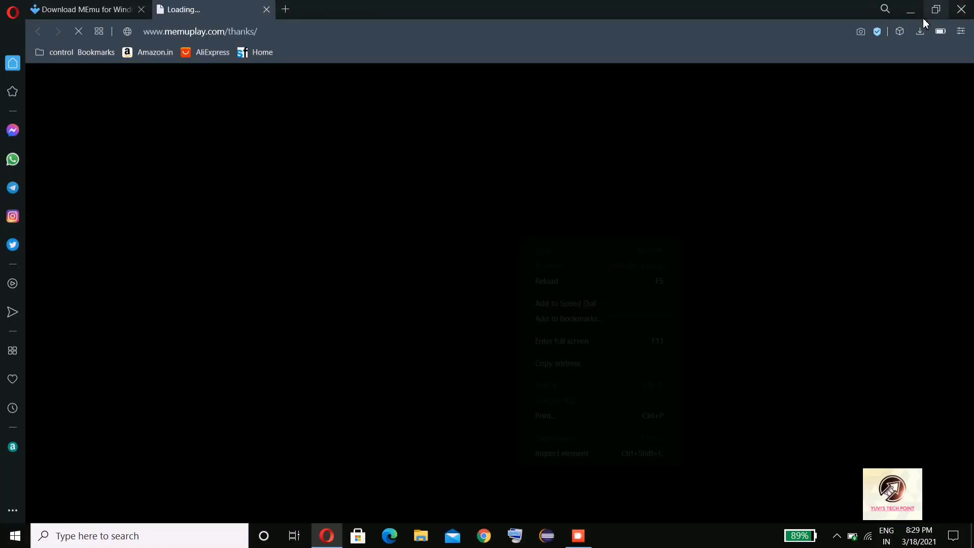
{"action": "left_click", "coordinate": [911, 9]}
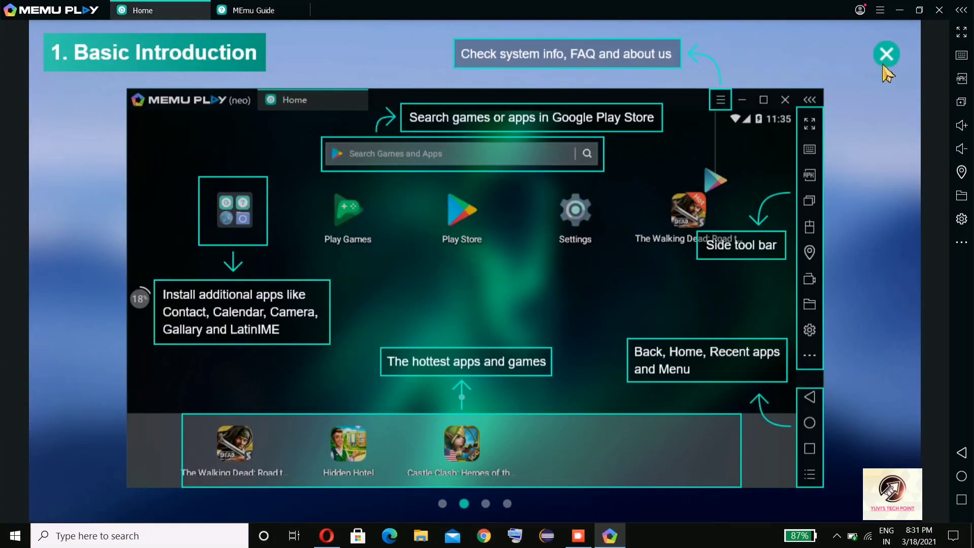
{"action": "key", "text": "Escape"}
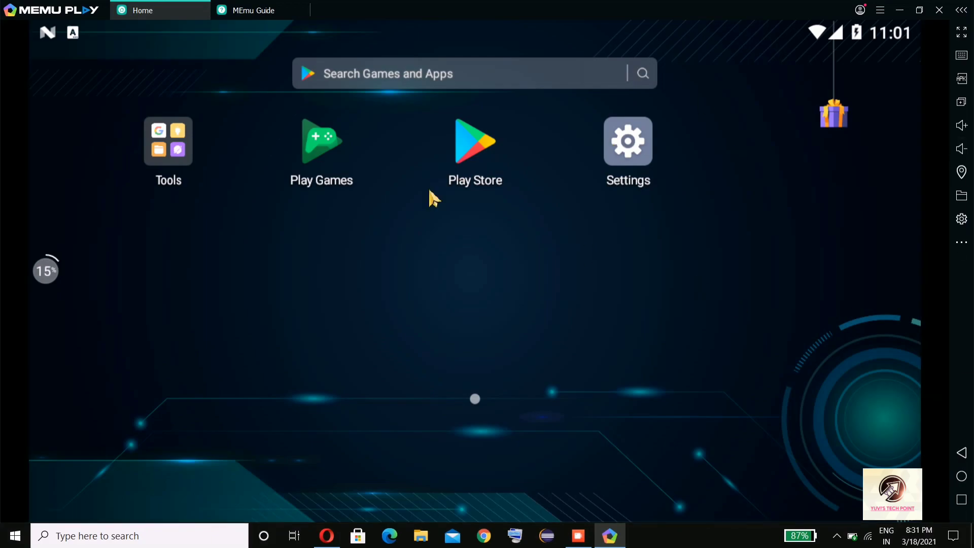
- Clear all Android notifications, then reopen the MEmu Guide at Basic Introduction
{"action": "left_click_drag", "start_coordinate": [282, 31], "coordinate": [281, 252]}
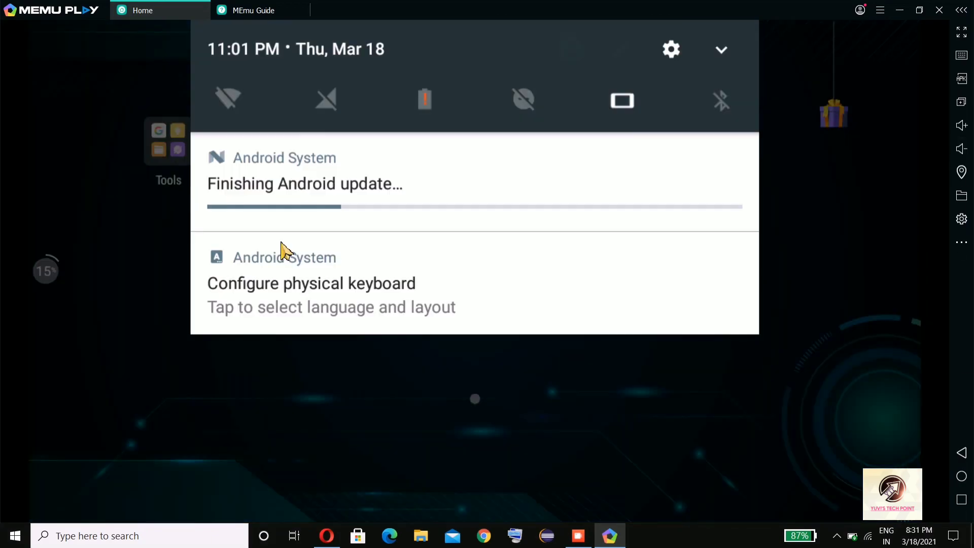
{"action": "left_click", "coordinate": [681, 360]}
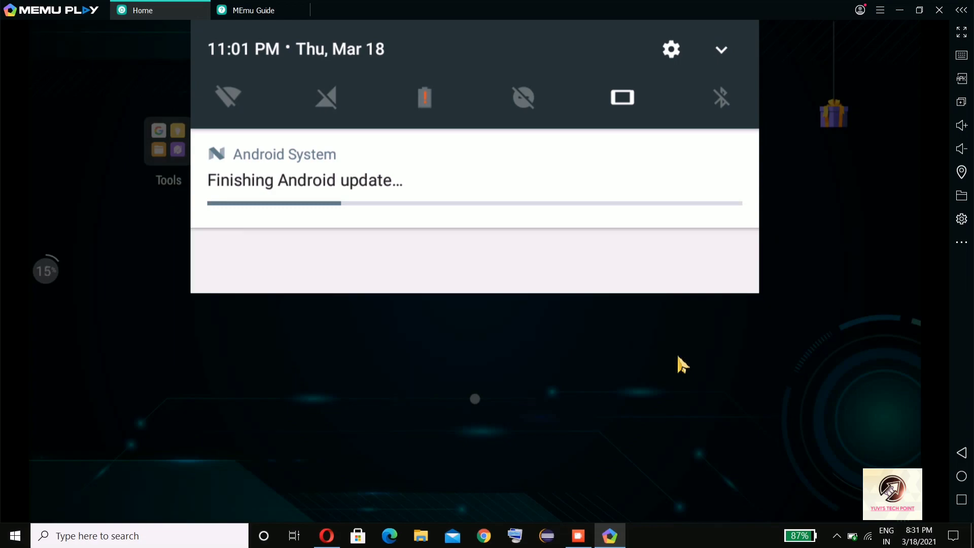
{"action": "left_click", "coordinate": [254, 10]}
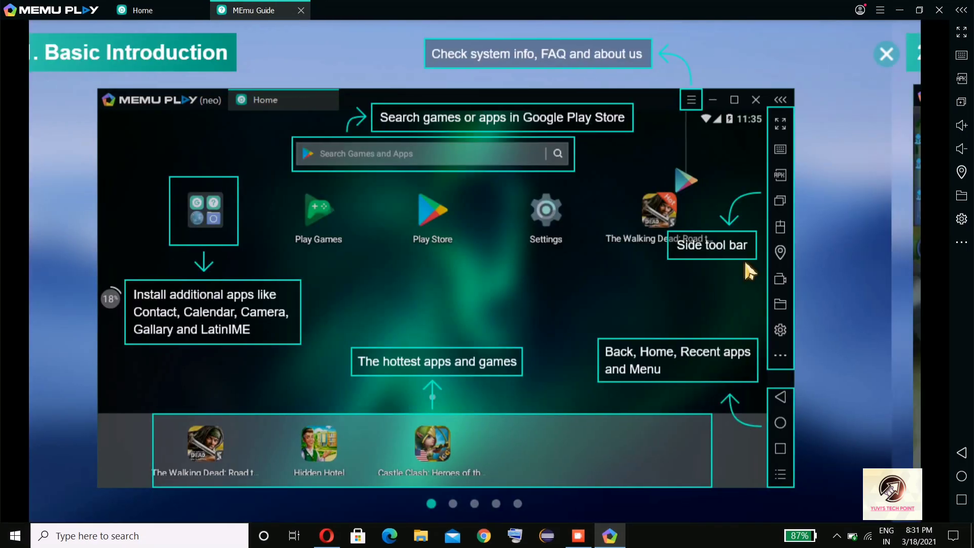
- Page the MEmu Guide through Keymapping and file sharing to More Features, then close it
{"action": "left_click_drag", "start_coordinate": [883, 229], "coordinate": [532, 267]}
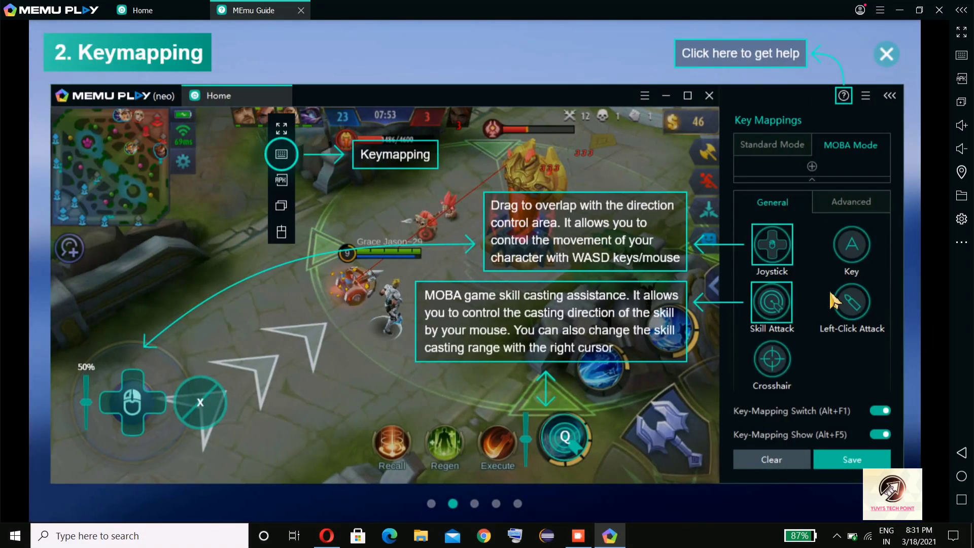
{"action": "left_click_drag", "start_coordinate": [898, 307], "coordinate": [494, 353]}
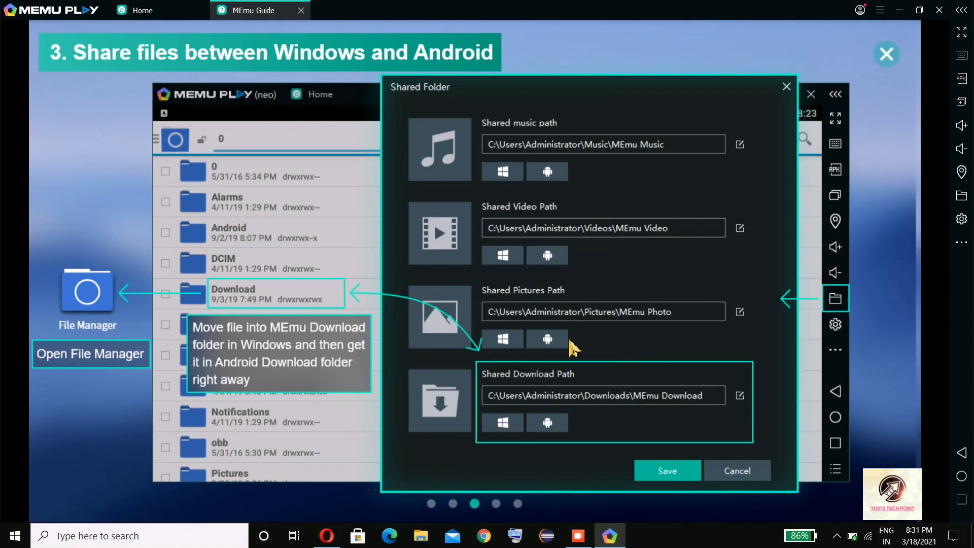
{"action": "left_click", "coordinate": [883, 299]}
{"action": "left_click_drag", "start_coordinate": [846, 292], "coordinate": [429, 255]}
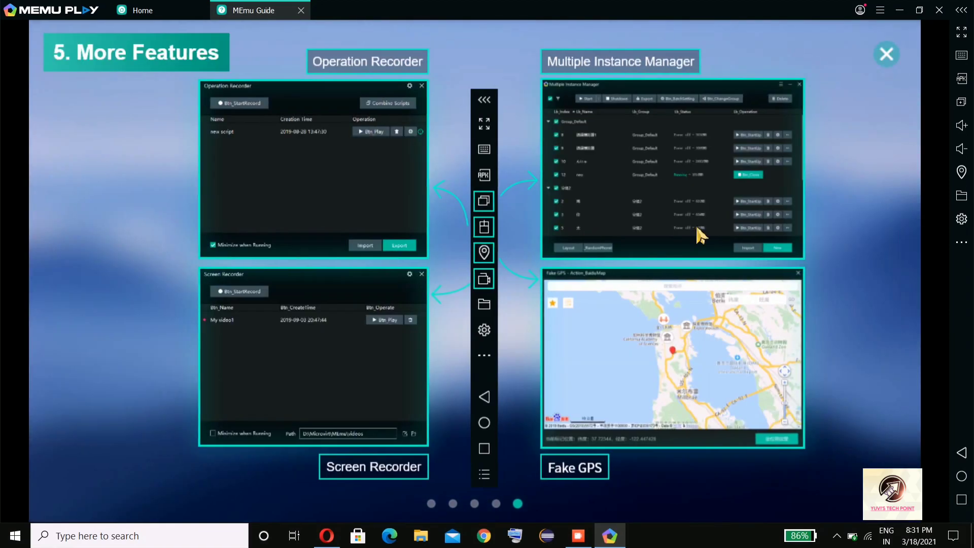
{"action": "left_click", "coordinate": [302, 10]}
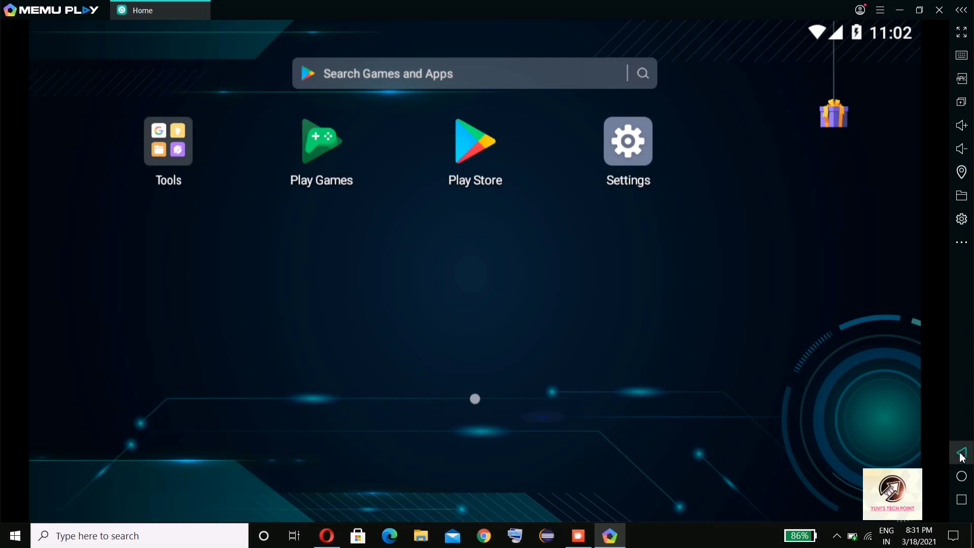
- Clear all recent apps, then launch the Google Play Store from the home screen
{"action": "left_click", "coordinate": [962, 500]}
{"action": "left_click", "coordinate": [961, 477]}
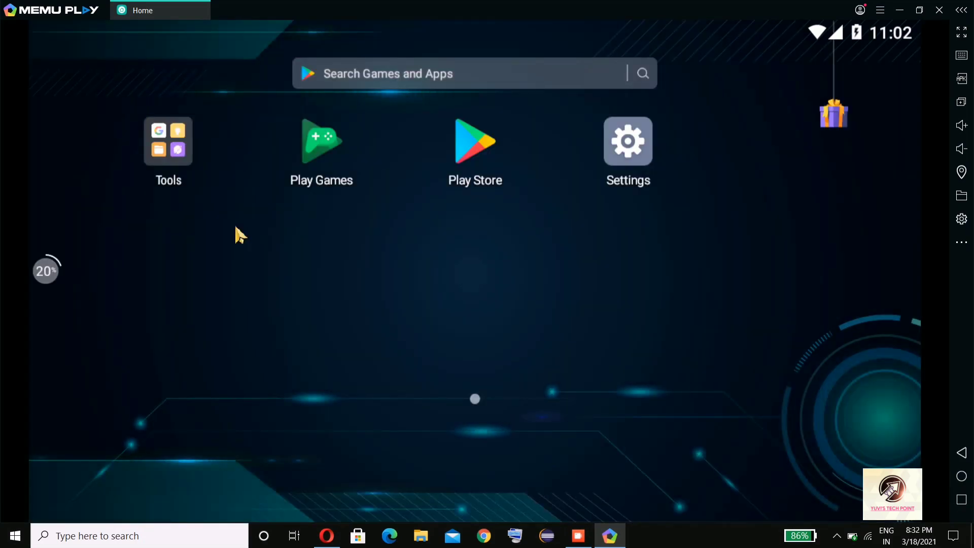
{"action": "left_click", "coordinate": [961, 500]}
{"action": "left_click", "coordinate": [666, 79]}
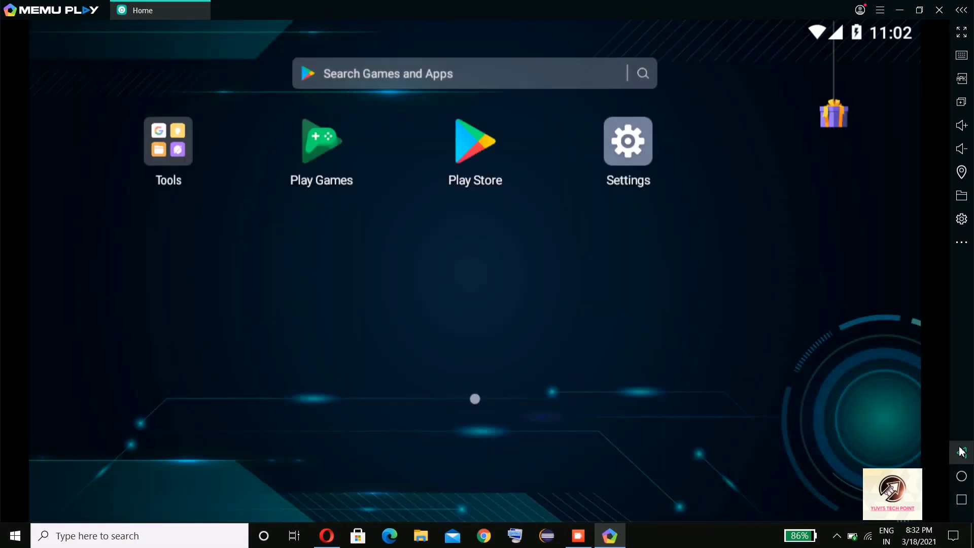
{"action": "left_click", "coordinate": [466, 164]}
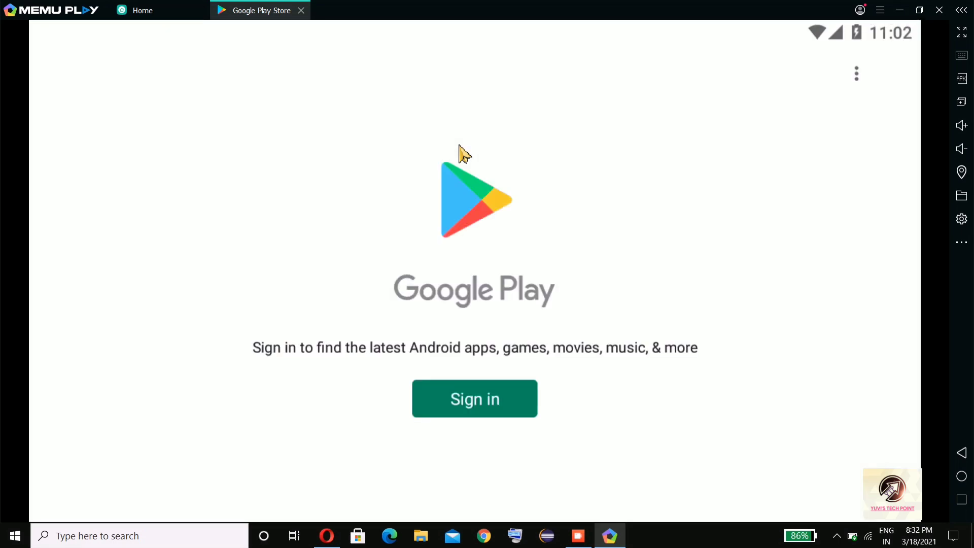
- Back out of the Play Store, then use Sign in to reach the Google account form
{"action": "key", "text": "Escape"}
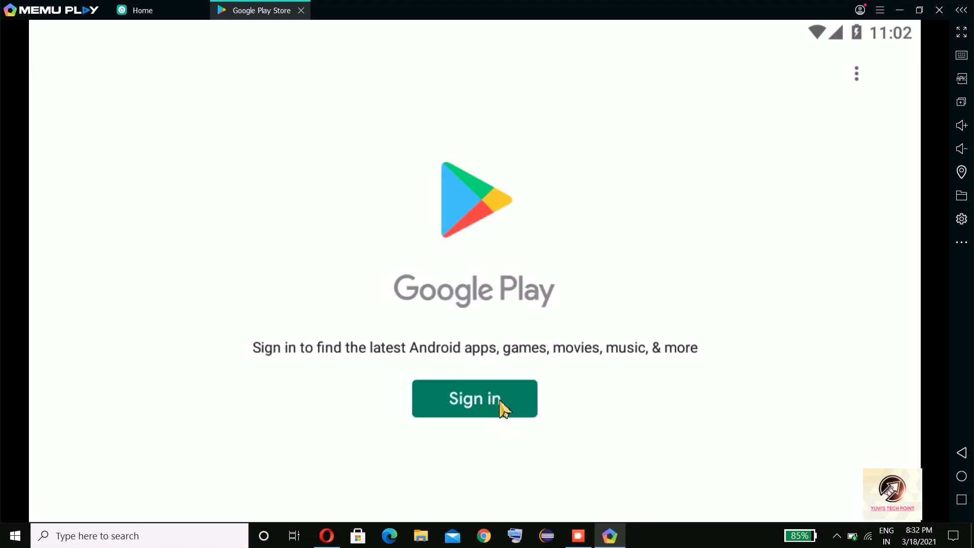
{"action": "left_click", "coordinate": [489, 397]}
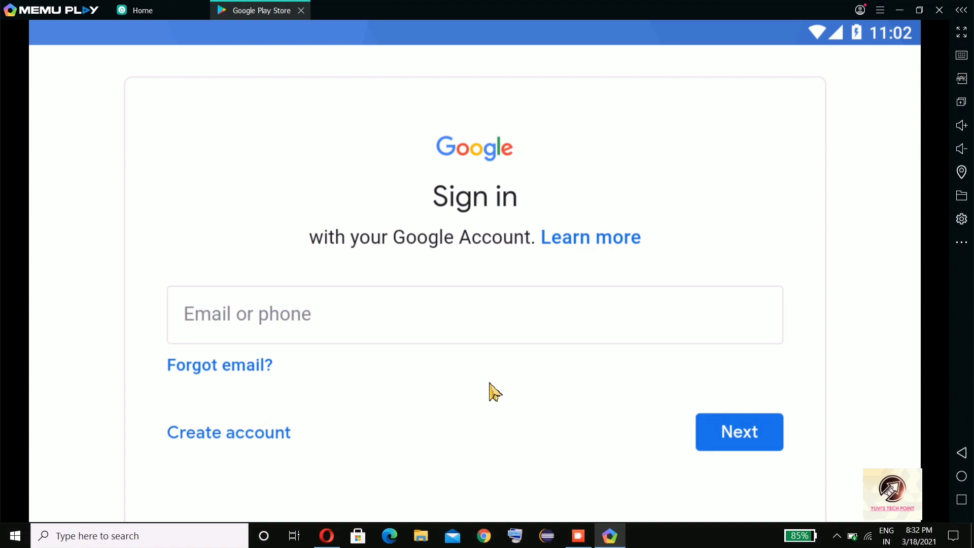
- Leave the Email or phone field empty and close the Google Play Store tab
{"action": "left_click", "coordinate": [435, 331]}
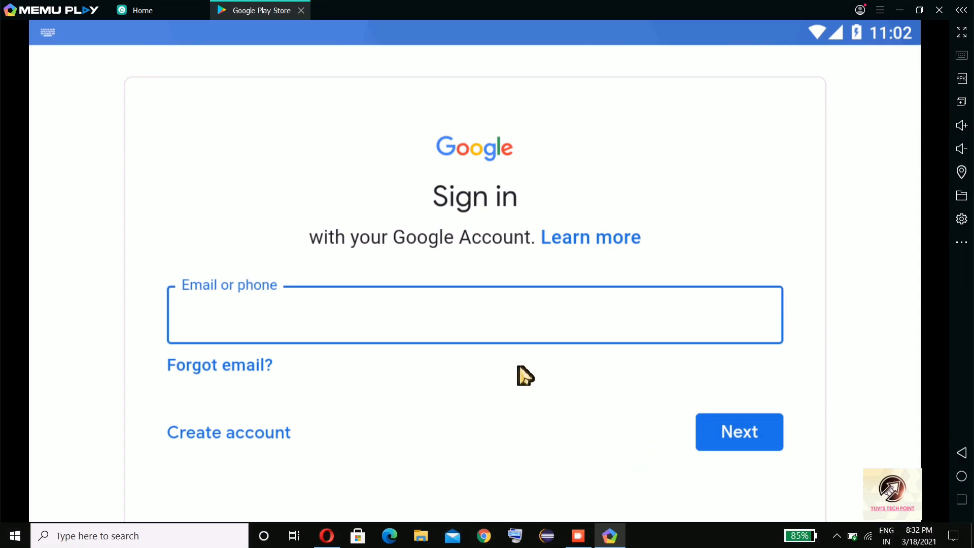
{"action": "scroll", "coordinate": [525, 377], "scroll_direction": "down", "scroll_amount": 3}
{"action": "scroll", "coordinate": [908, 426], "scroll_direction": "up", "scroll_amount": 3}
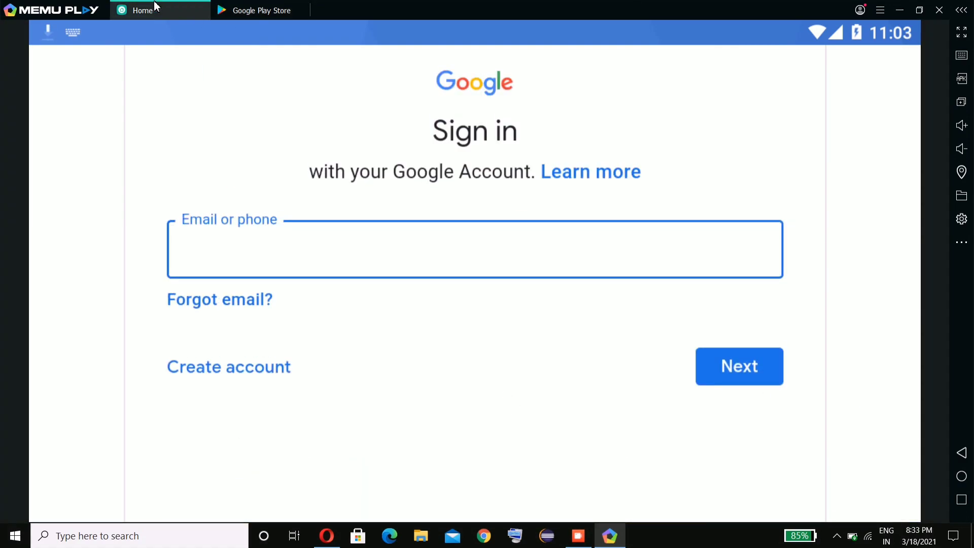
{"action": "left_click", "coordinate": [300, 10]}
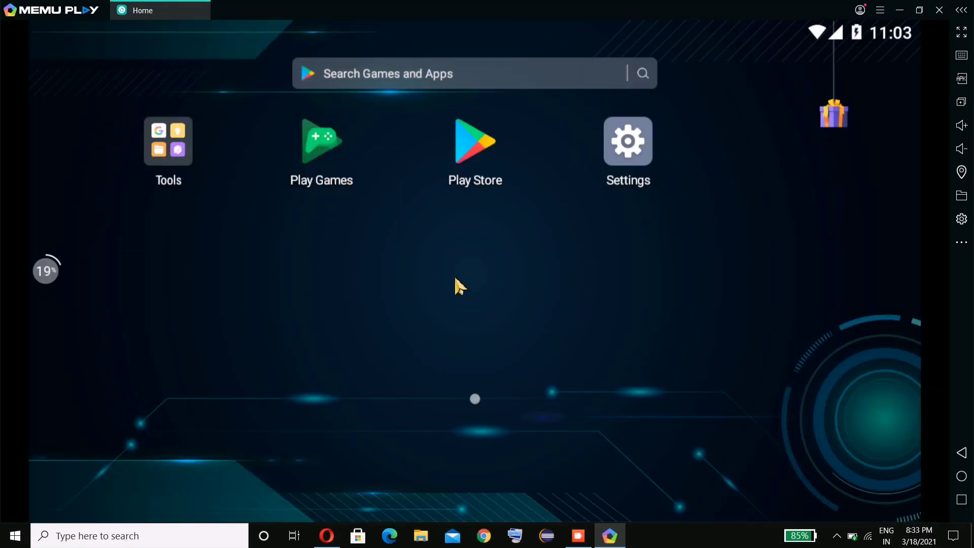